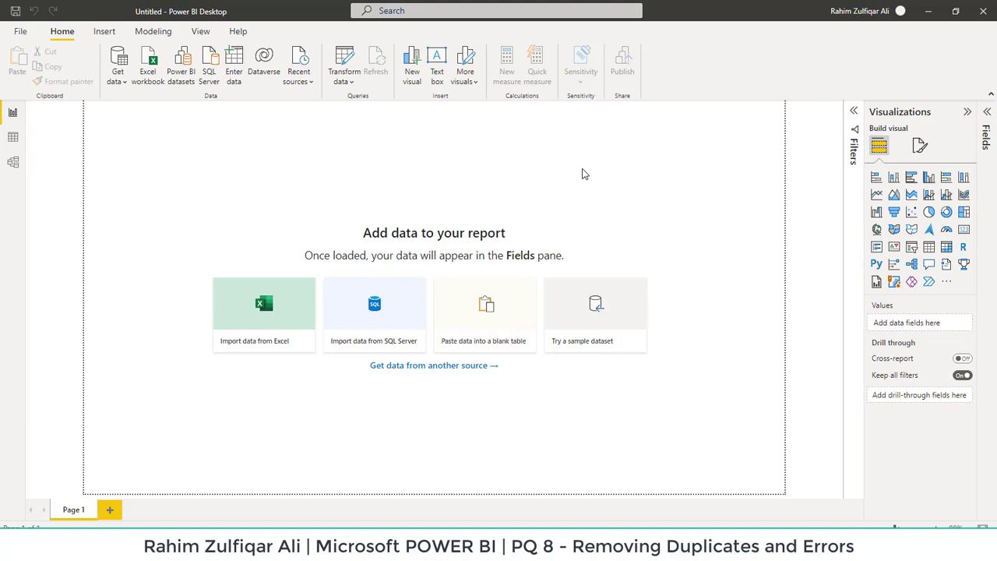
- Import Table1 from the Excel workbook Removing Duplicates and Errors.xlsx
left_click(113, 82)
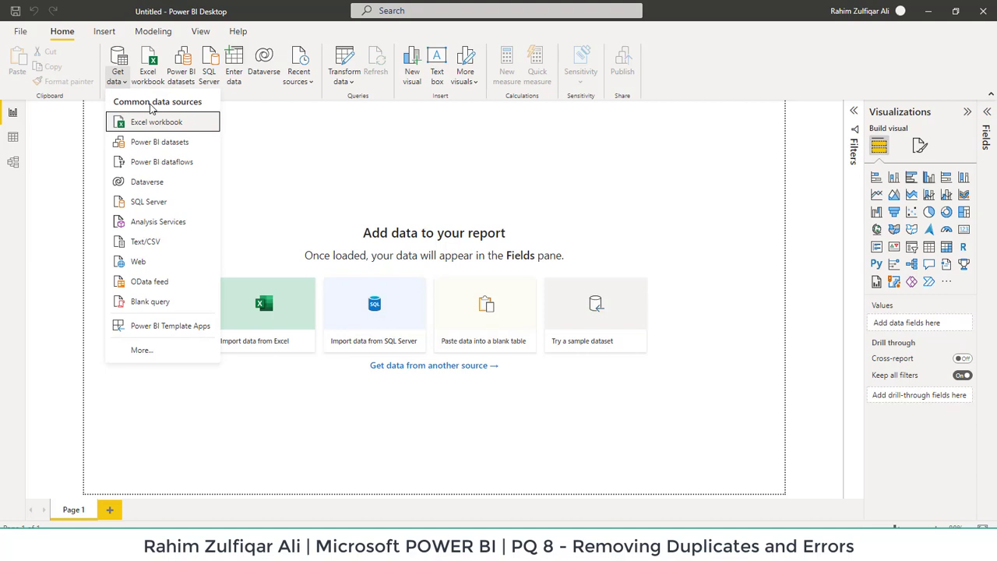
left_click(133, 125)
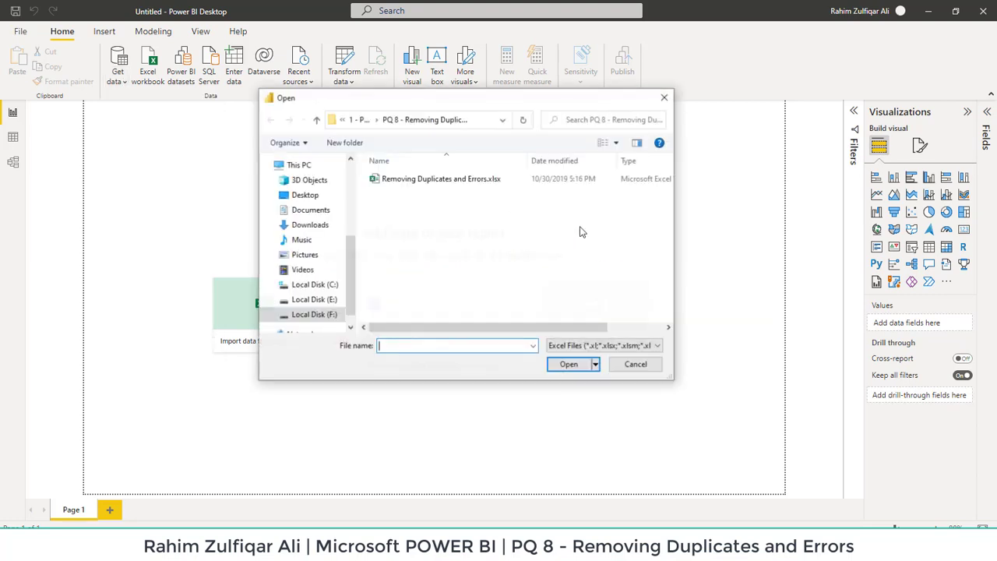
left_click(427, 181)
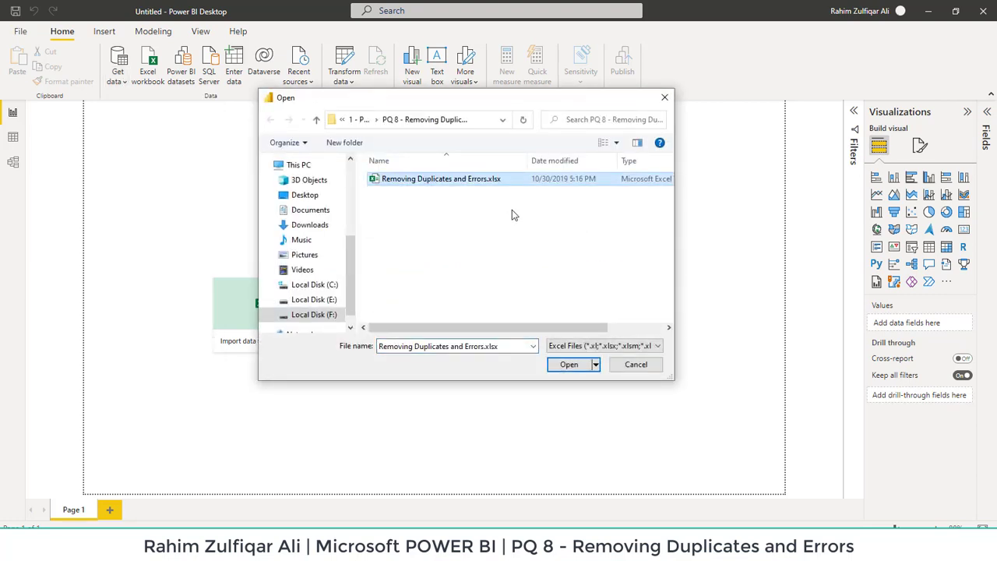
left_click(569, 365)
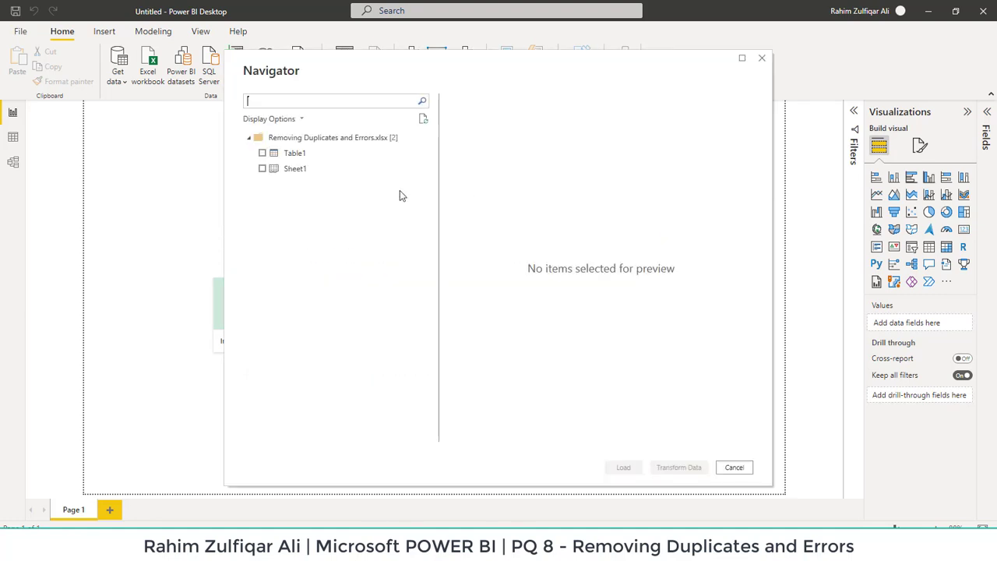
left_click(263, 153)
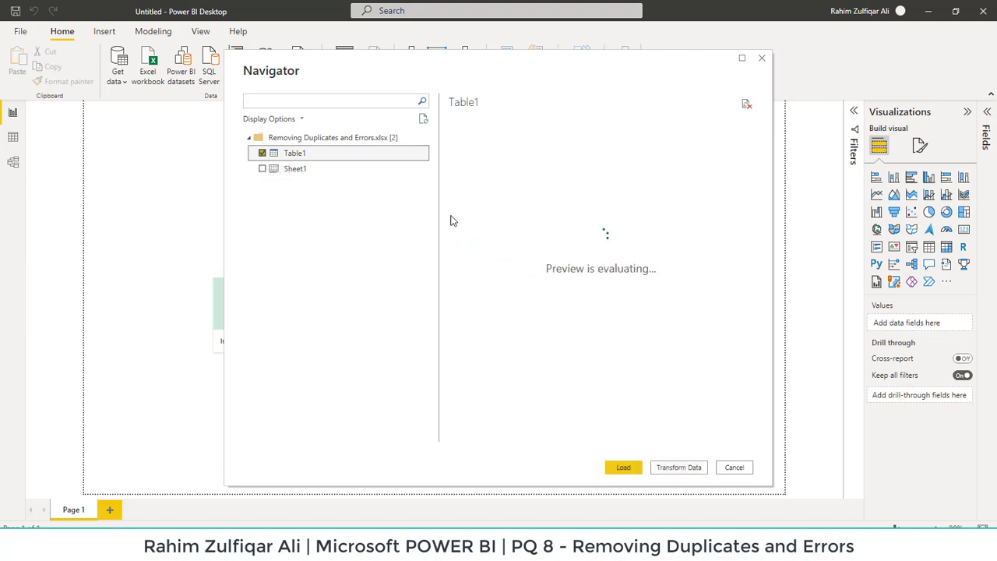
- Load Table1 into the Power Query Editor and scroll across its columns
left_click(679, 468)
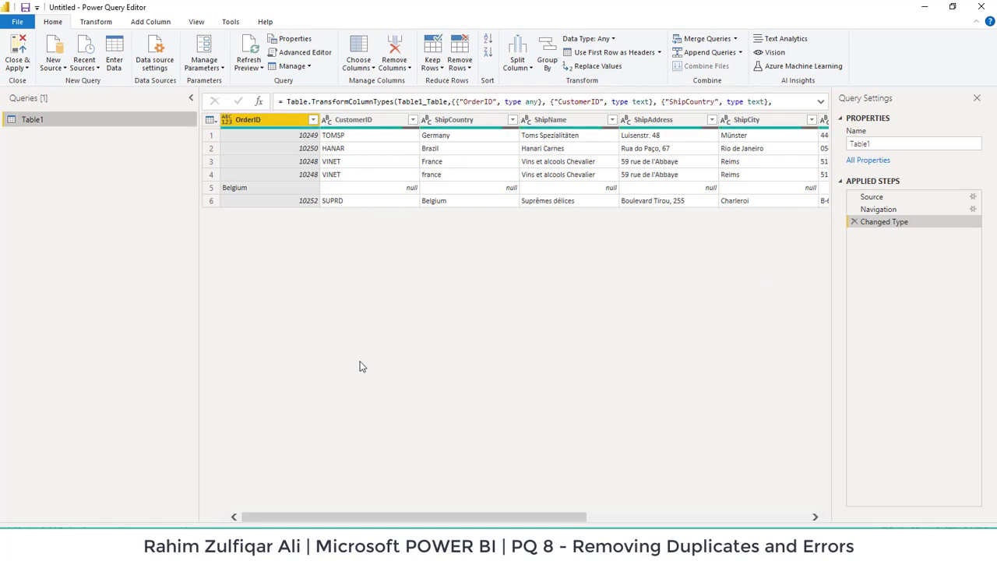
mouse_move(385, 517)
left_mouse_down()
mouse_move(592, 519)
mouse_move(385, 518)
left_mouse_up()
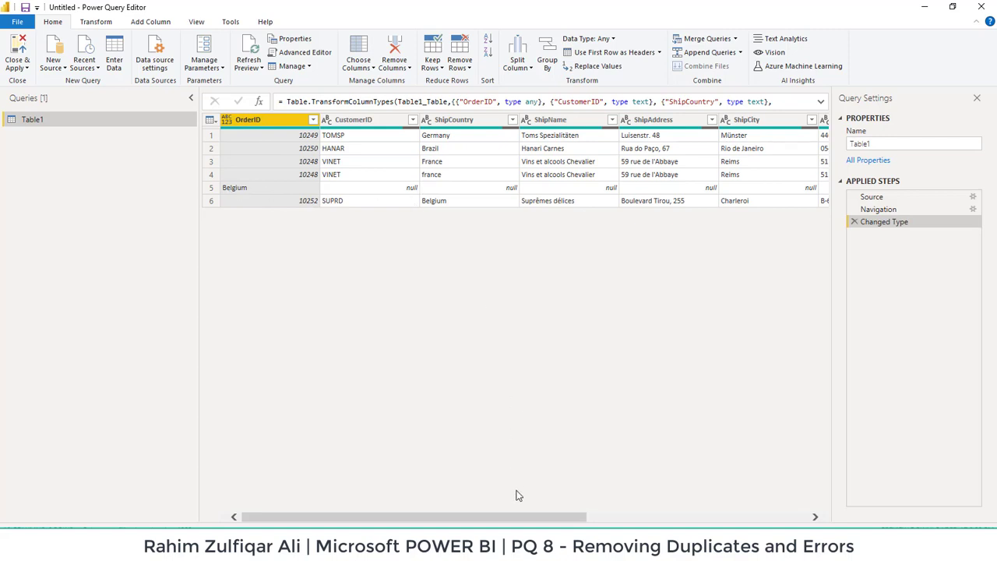
mouse_move(510, 520)
left_mouse_down()
mouse_move(732, 520)
mouse_move(511, 520)
left_mouse_up()
- Filter the Belgium value out of OrderID, then reopen the filter and cancel
left_click(313, 120)
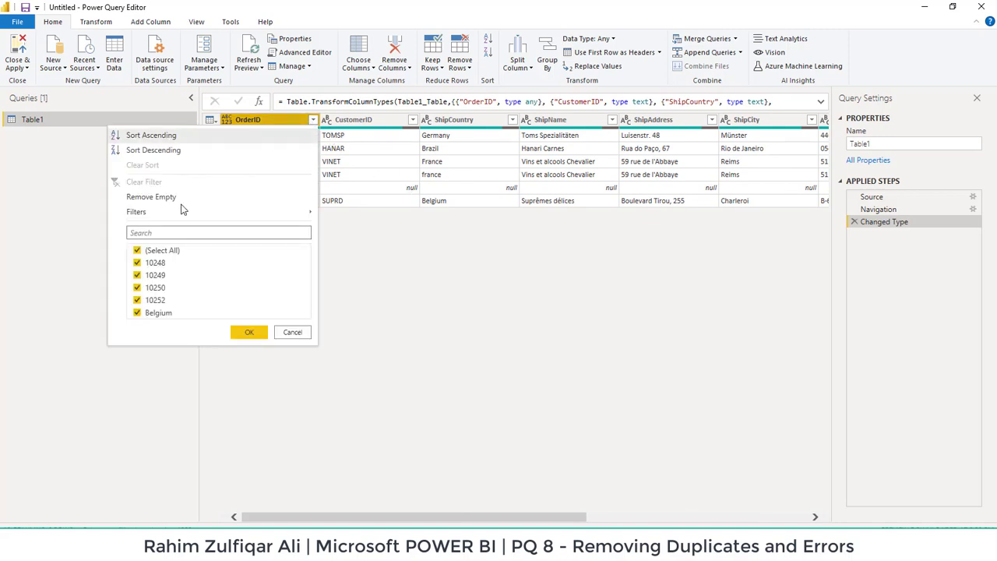
left_click(138, 313)
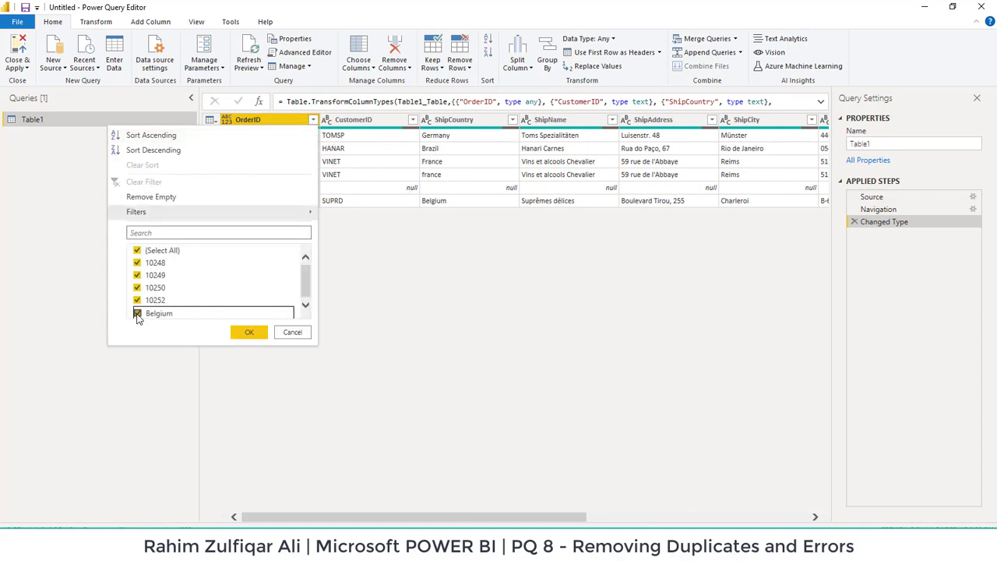
left_click(250, 336)
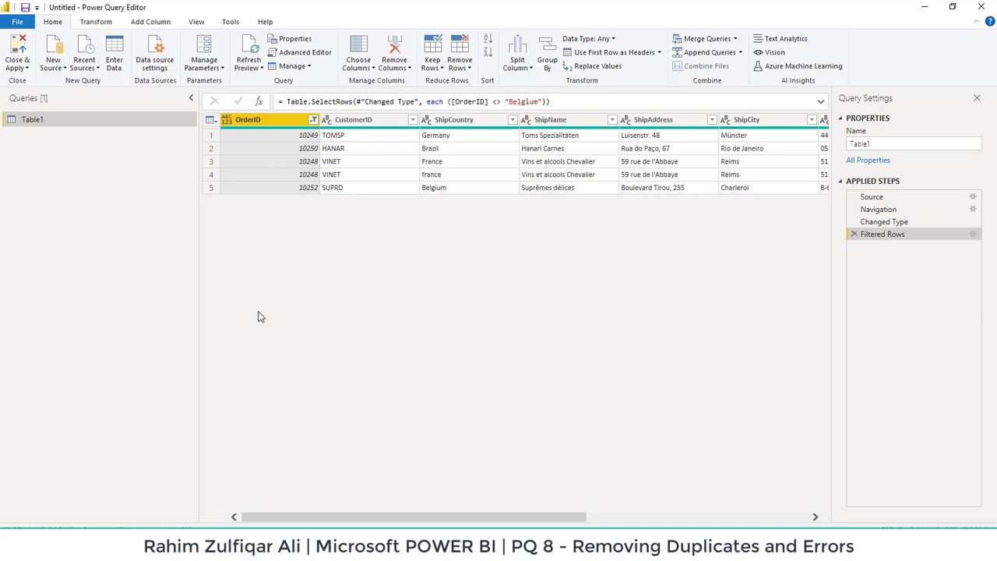
left_click(312, 119)
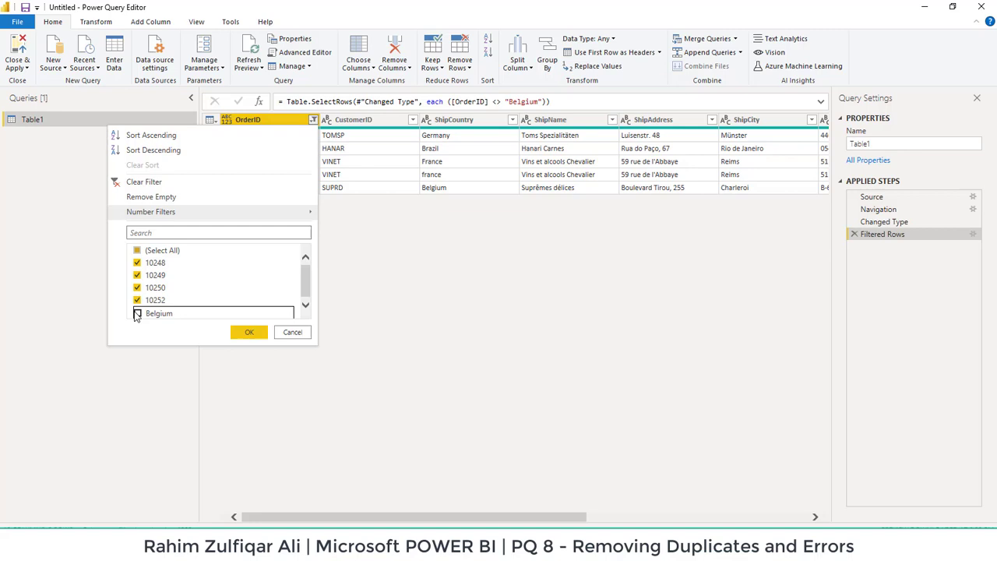
left_click(137, 312)
left_click(288, 333)
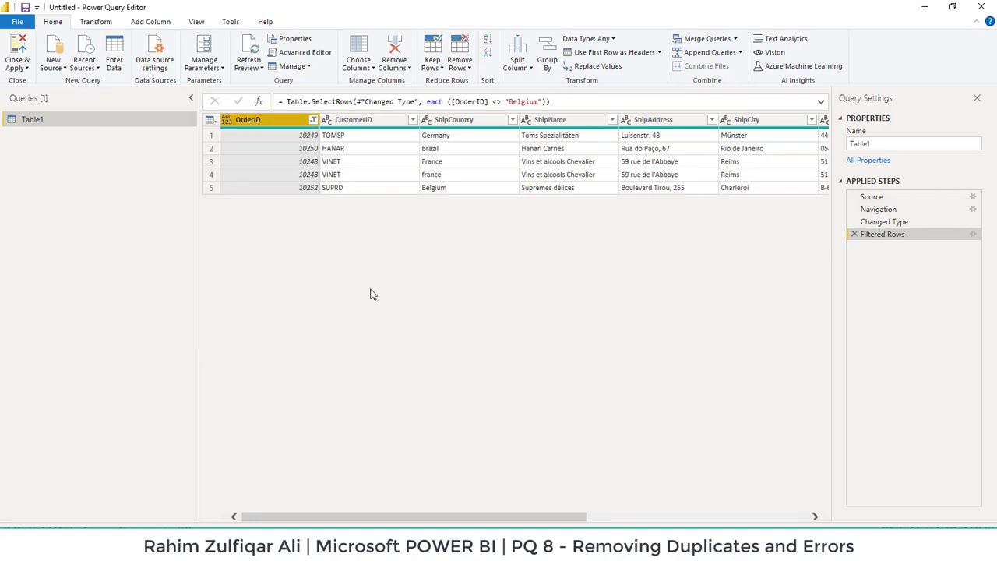
- Reset the OrderID filter with Select All to show all six rows, then inspect the Belgium row
left_click(317, 164)
left_click(313, 119)
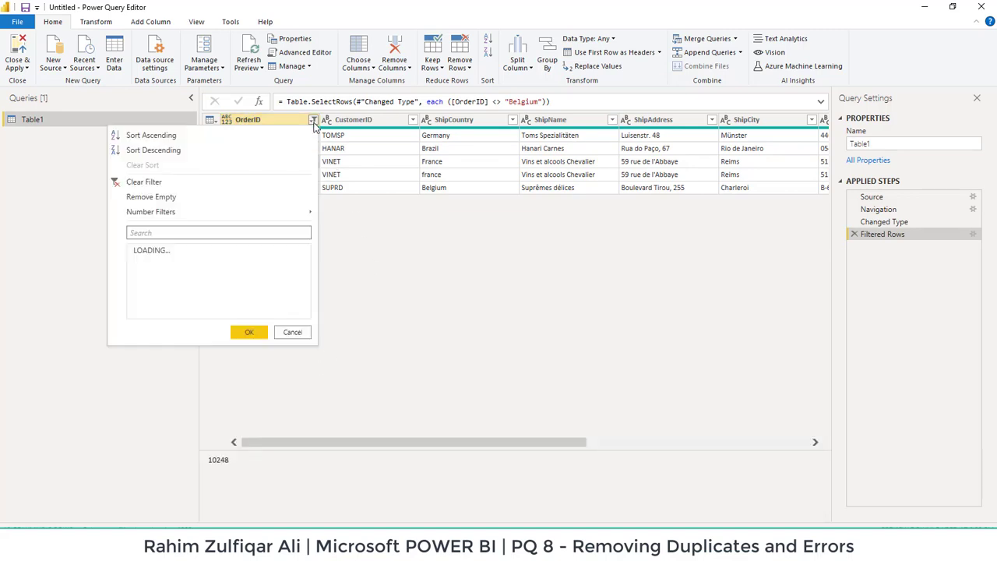
left_click(137, 251)
left_click(137, 250)
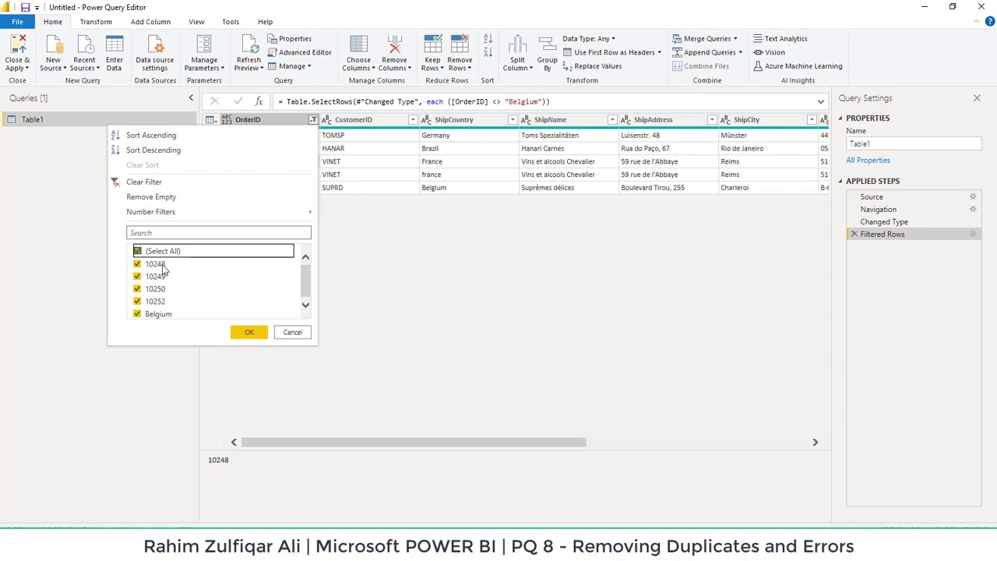
left_click(238, 333)
left_click(303, 187)
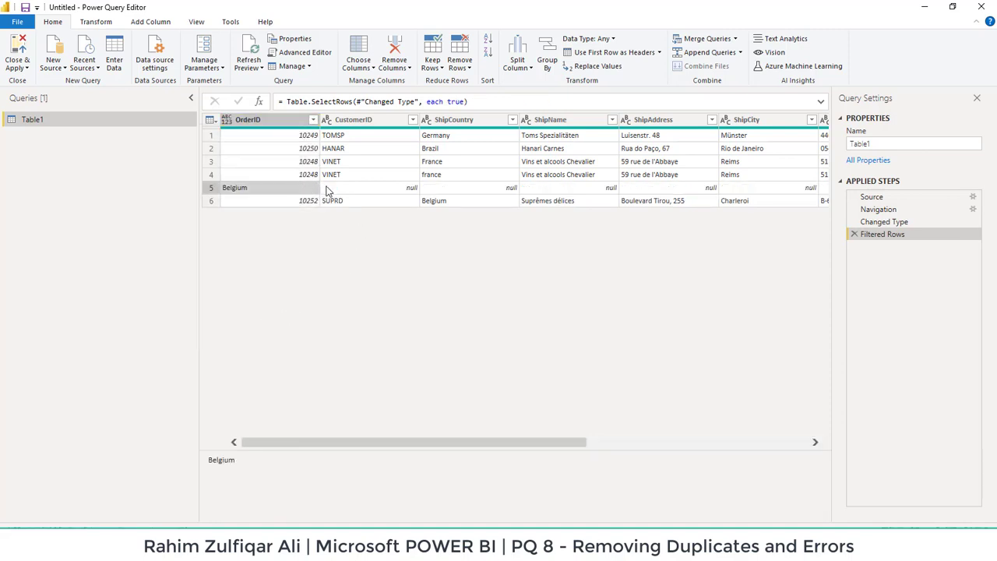
left_click(337, 191)
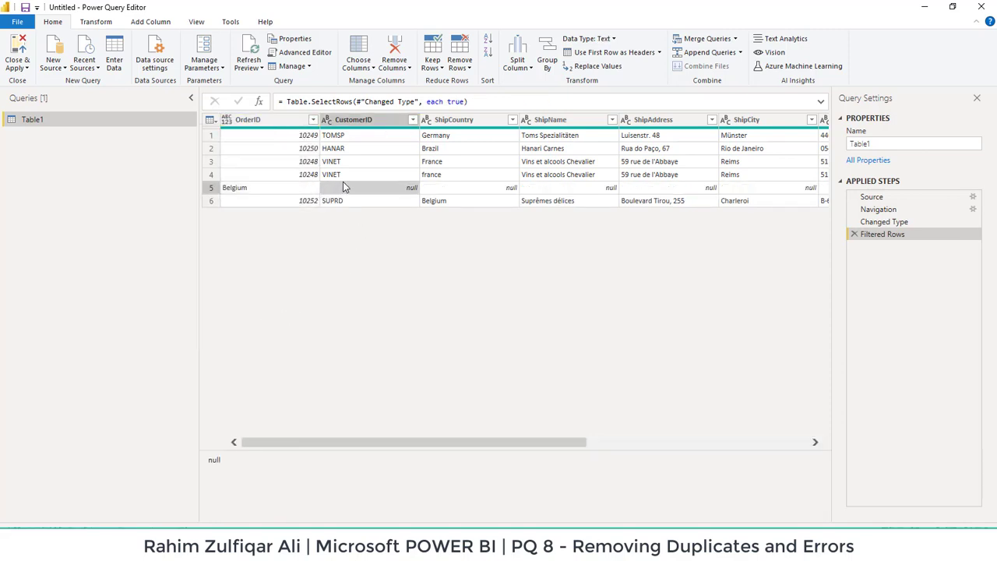
left_click(270, 121)
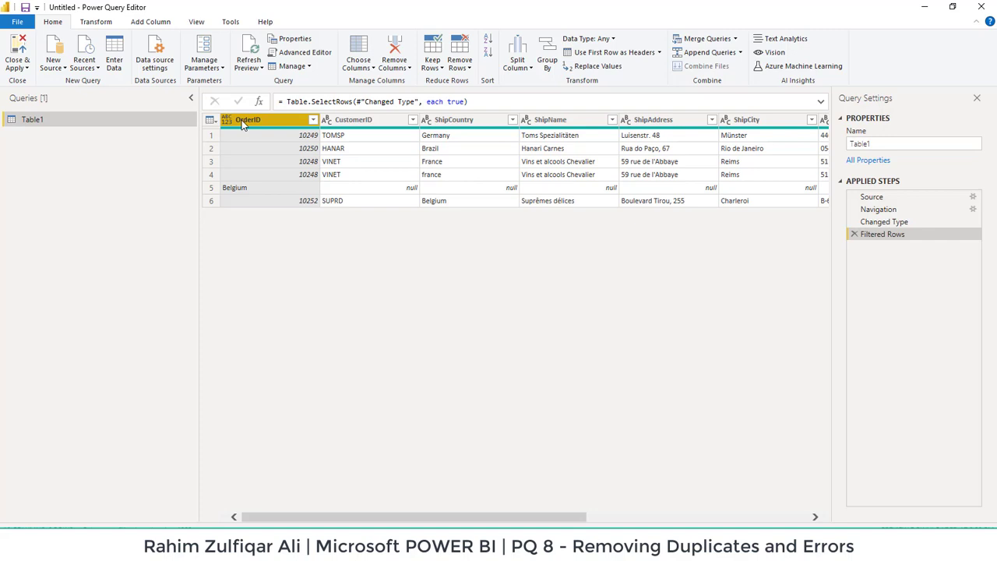
- Change OrderID to Whole Number so row 5's Belgium becomes an Error, and inspect it
left_click(228, 121)
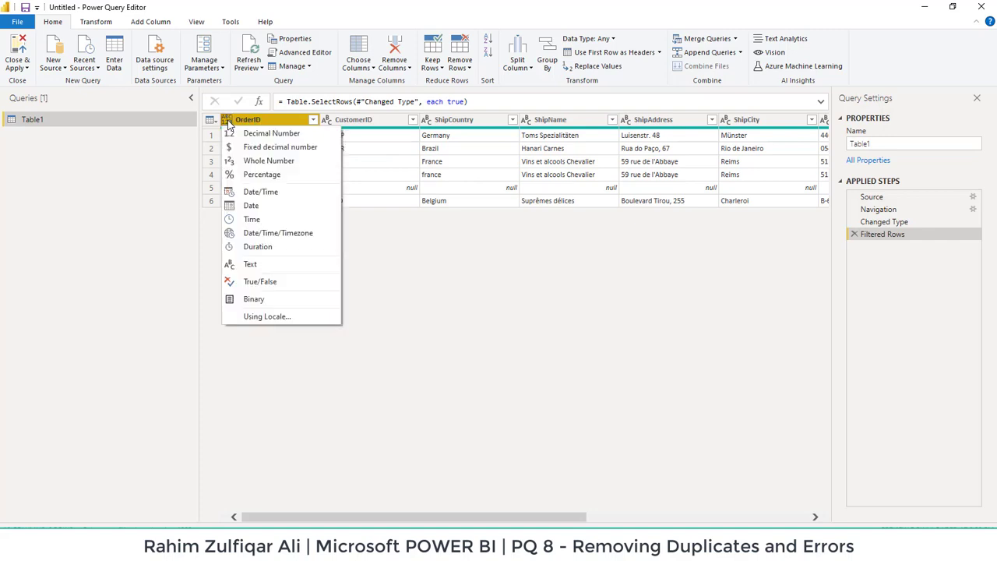
left_click(268, 161)
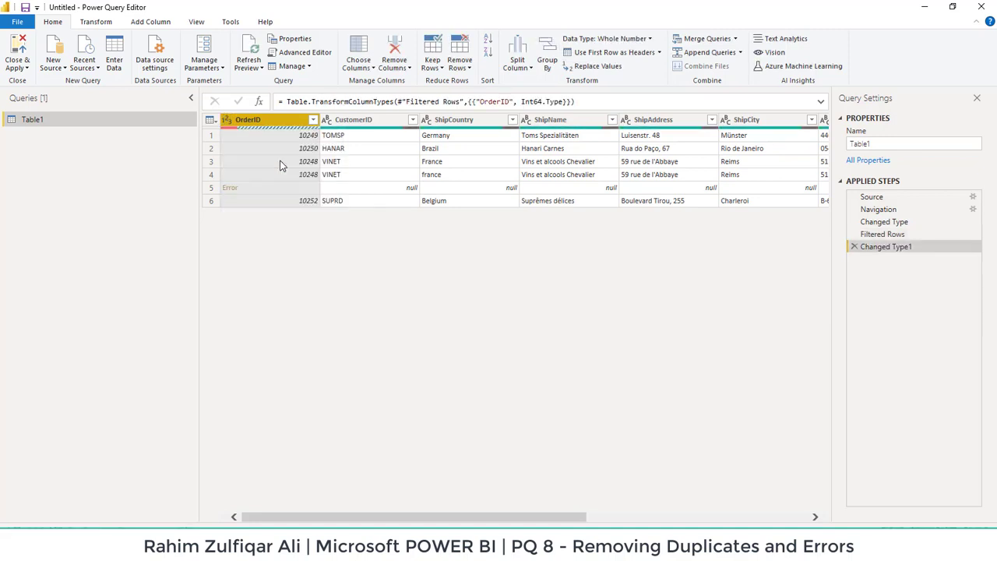
left_click(247, 192)
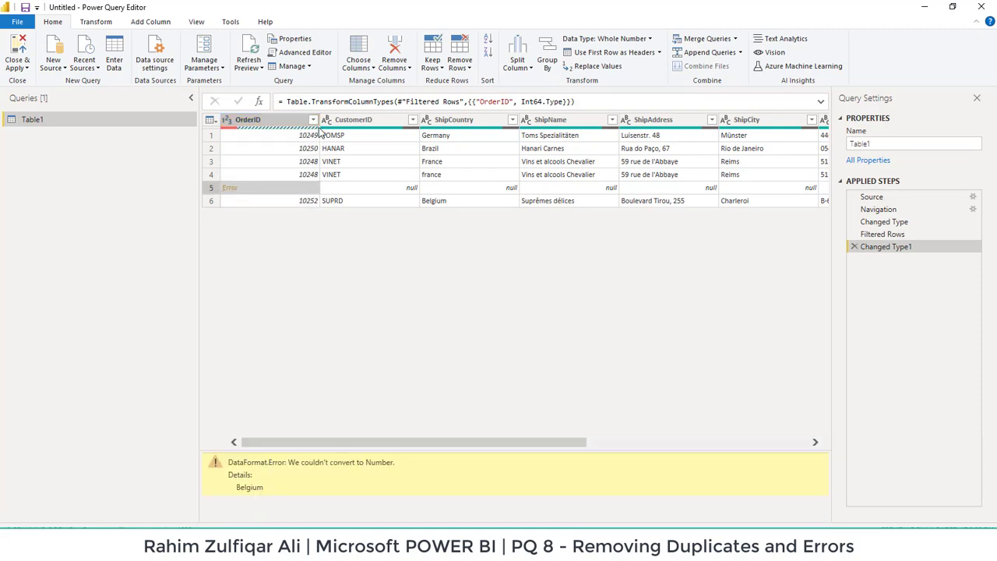
left_click(313, 120)
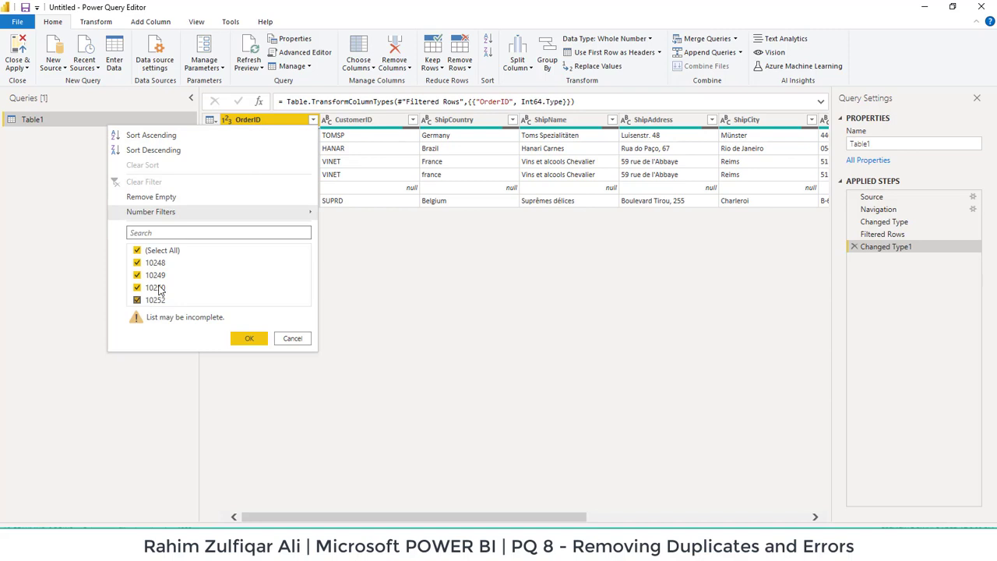
left_click(290, 338)
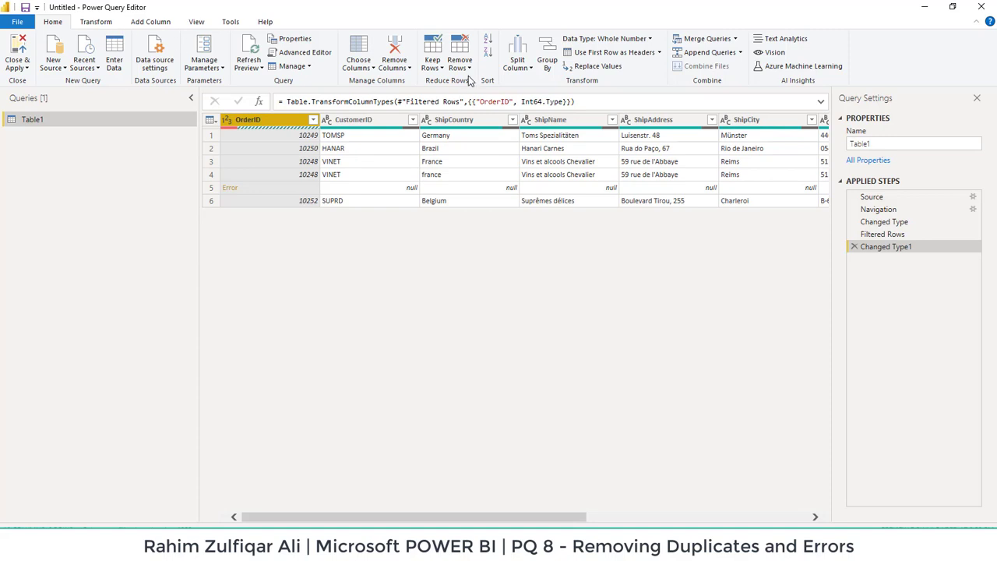
left_click(467, 70)
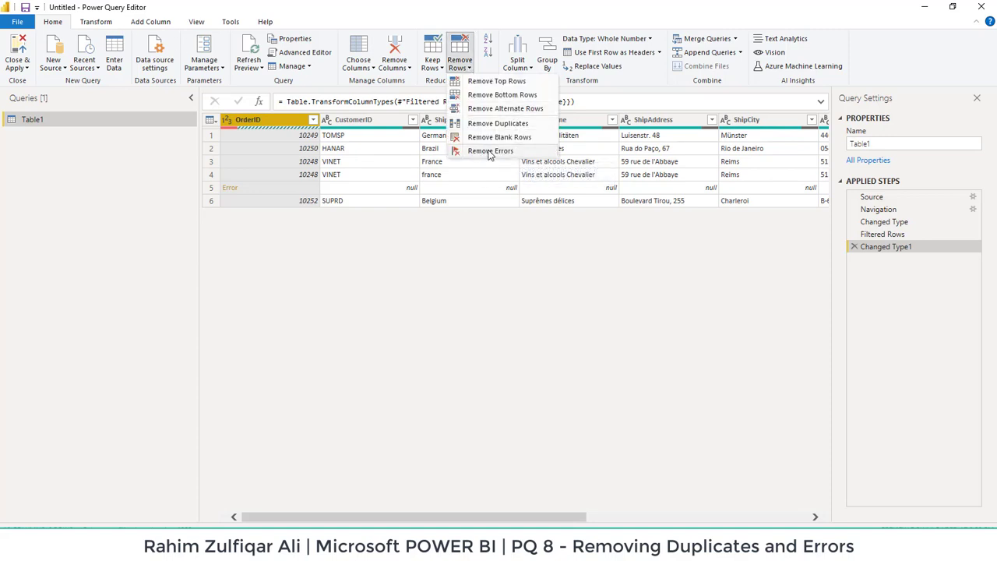
- Remove the error rows, dropping the Belgium Error row from OrderID
left_click(490, 152)
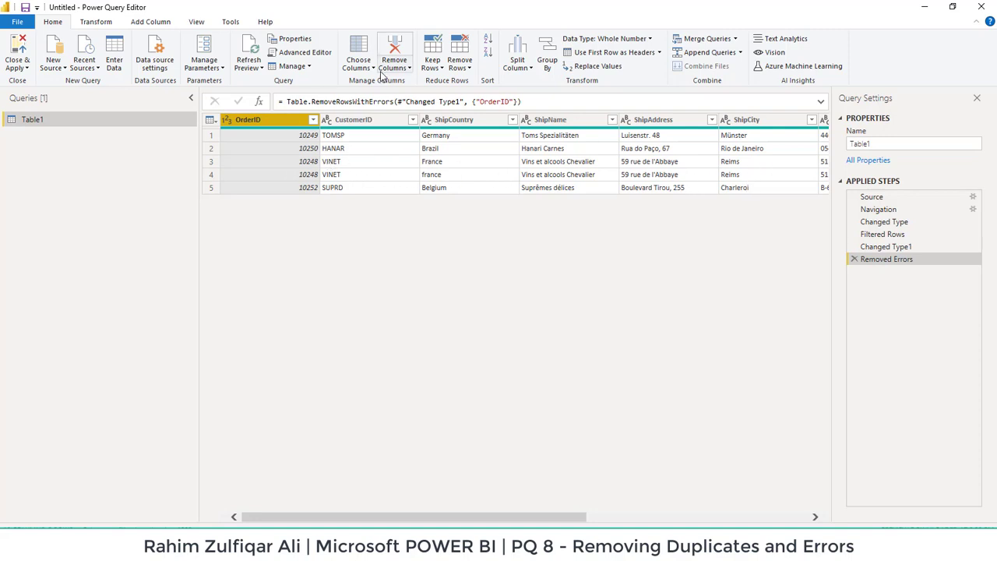
left_click(458, 69)
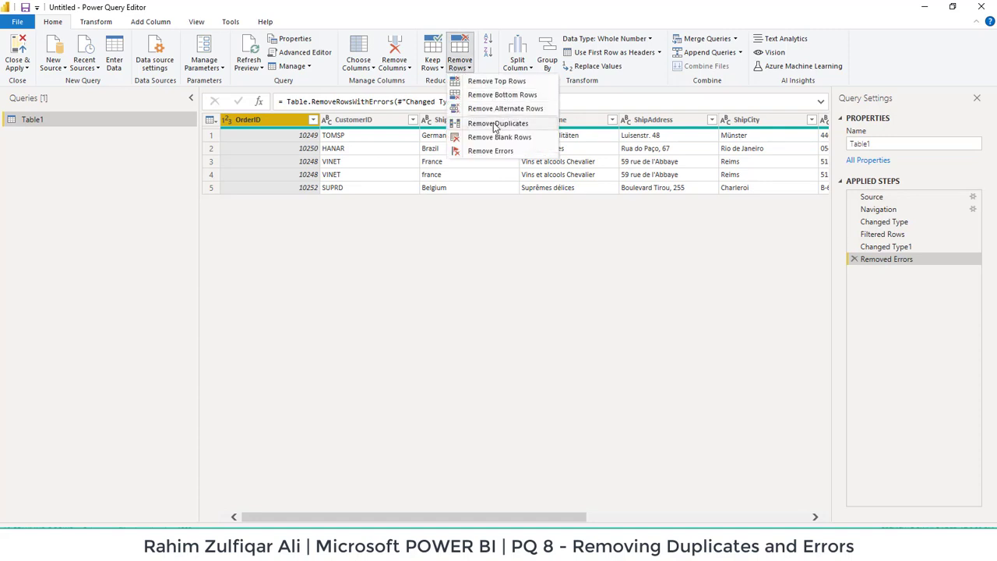
left_click(494, 124)
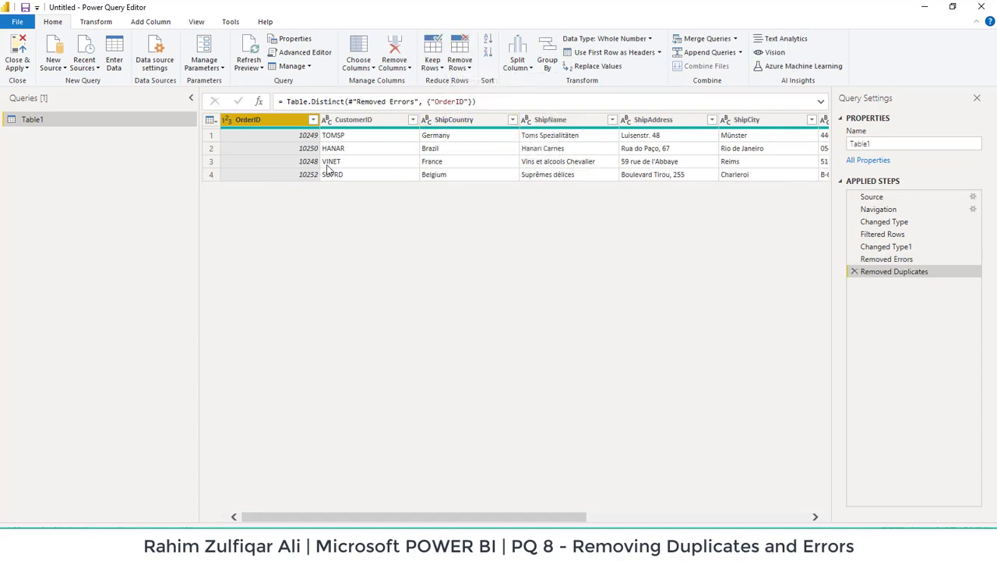
left_click(854, 271)
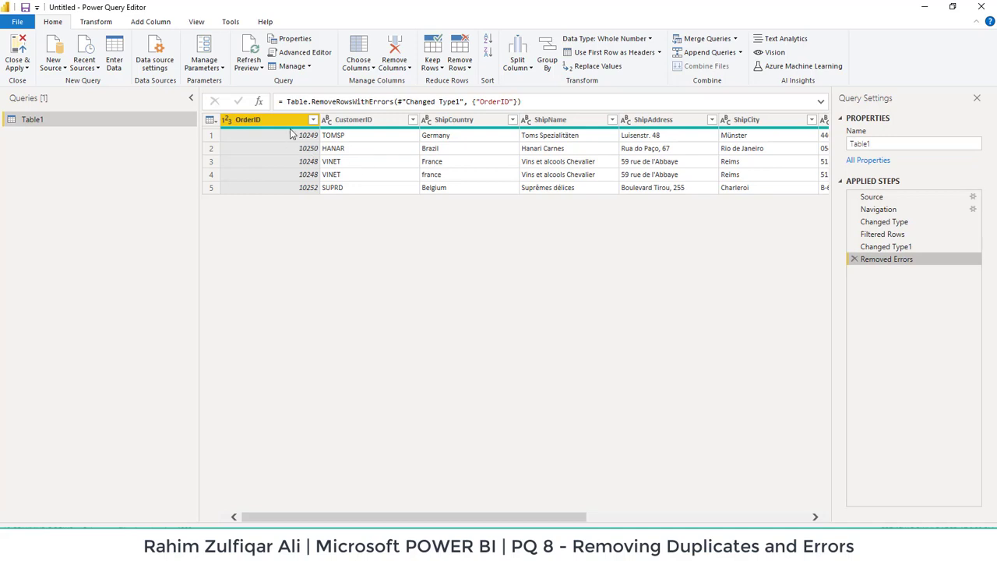
- Remove duplicates across OrderID and ShipCountry, which still leaves five rows
left_click(476, 123, "ctrl")
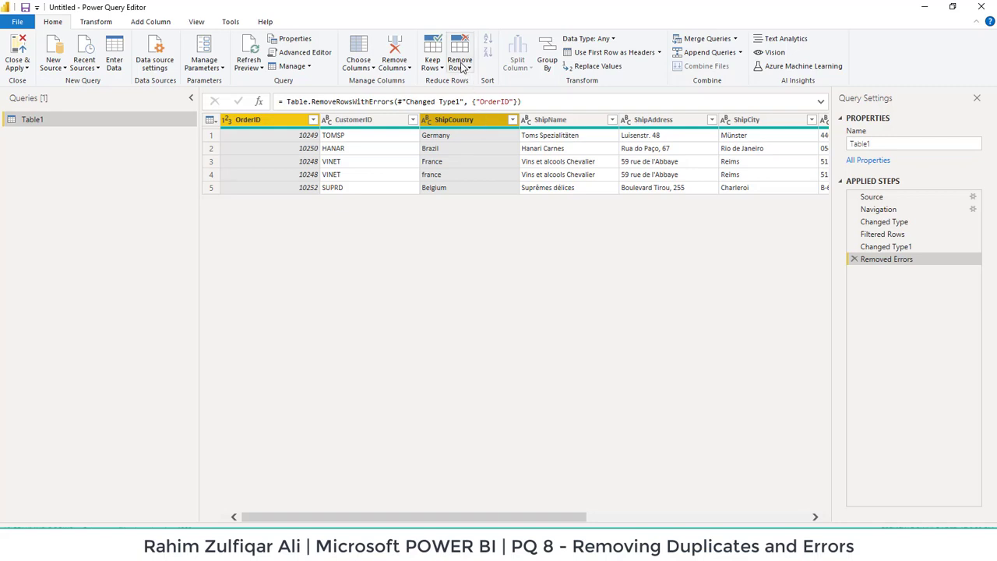
left_click(461, 67)
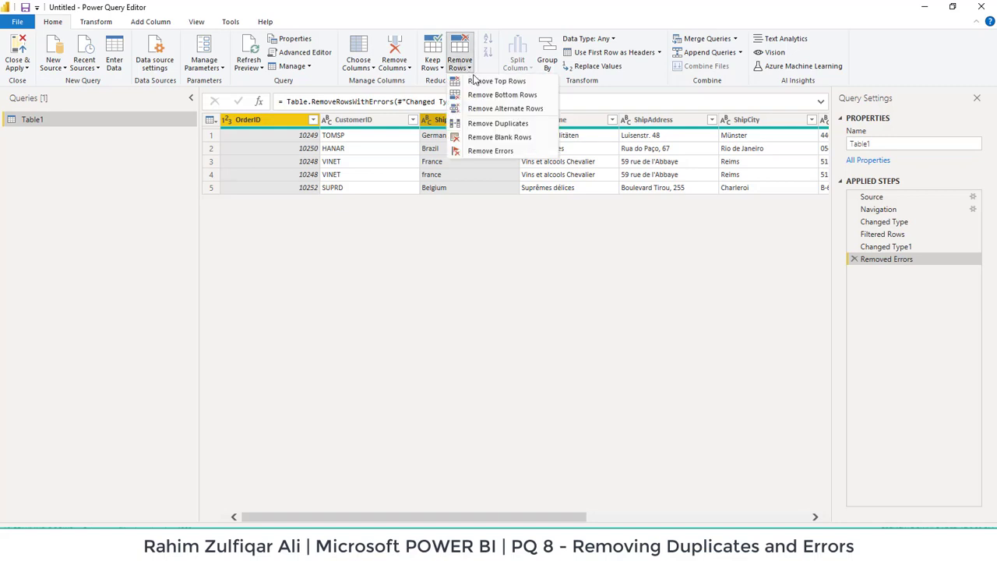
left_click(483, 125)
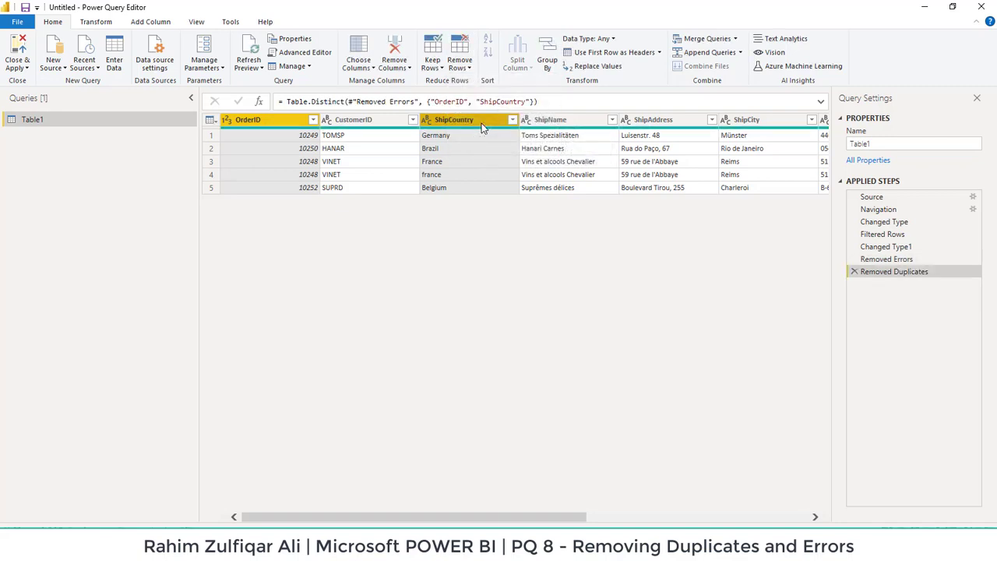
left_click(432, 177)
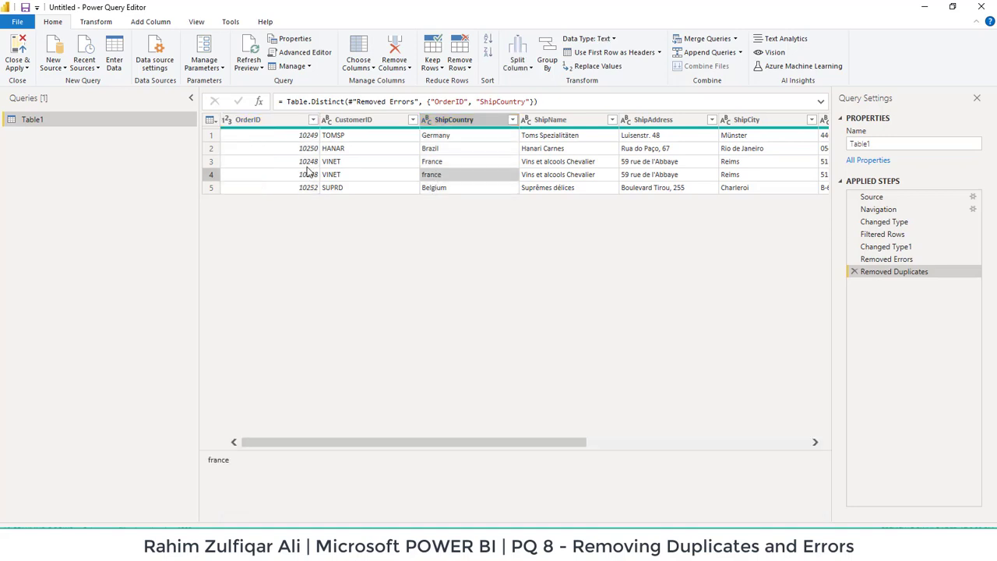
left_click(429, 163)
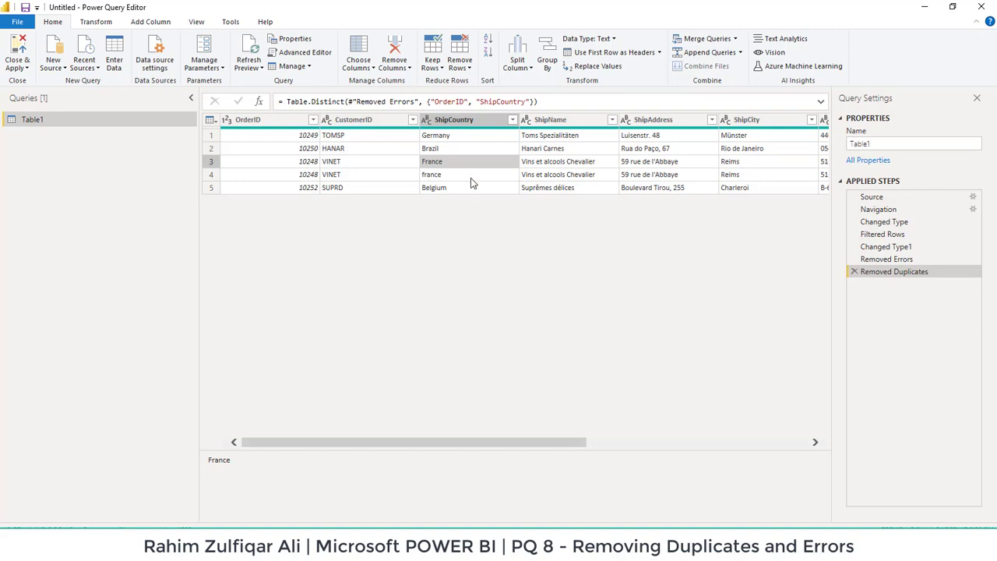
- Compare the France and france ShipCountry values for order 10248 in rows 3 and 4
left_click(310, 165)
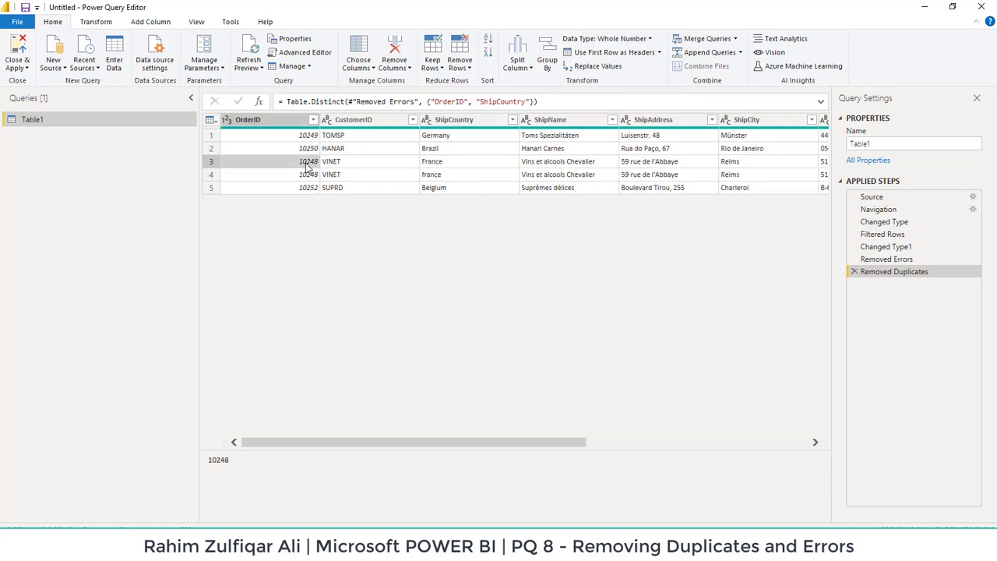
left_click(451, 165)
left_click(451, 170)
left_click(450, 166)
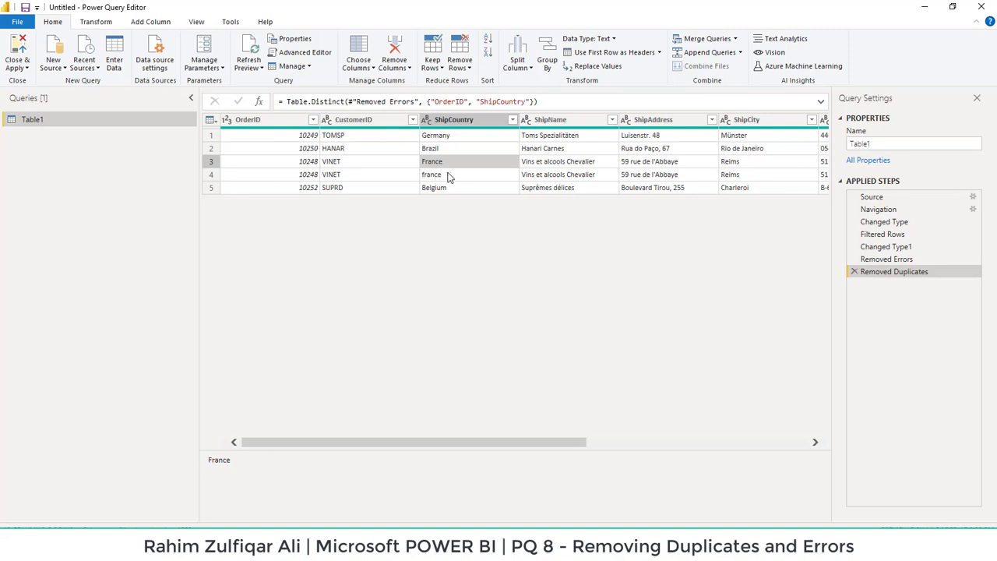
left_click(451, 170)
left_click(452, 165)
left_click(450, 175)
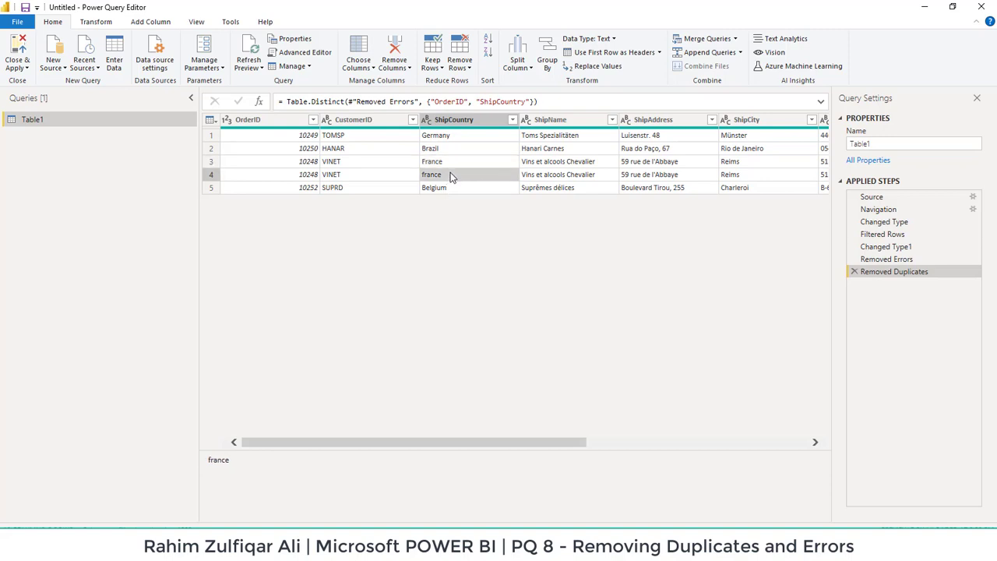
left_click(456, 165)
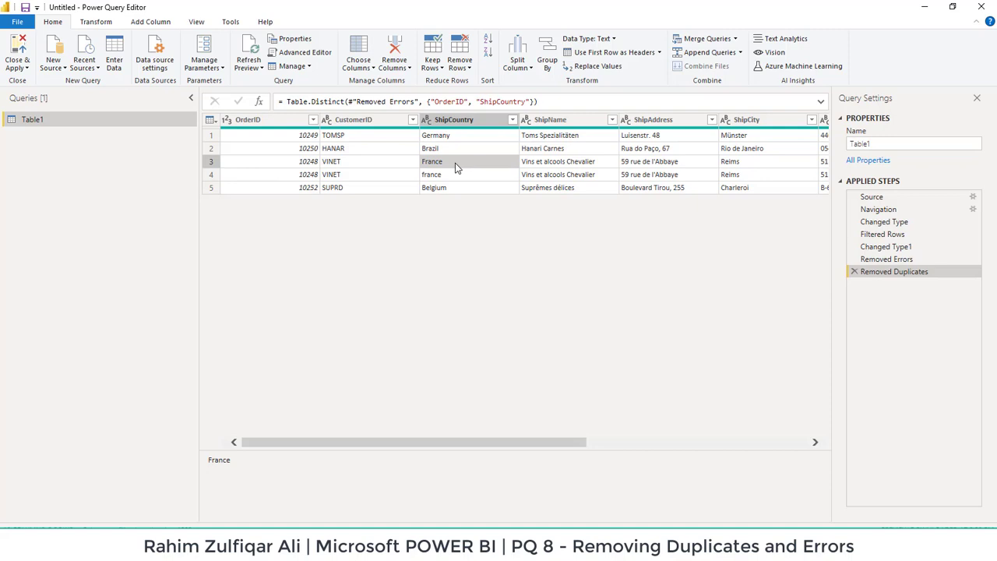
left_click(450, 174)
left_click(458, 166)
- Remove duplicates based on OrderID alone, leaving four rows
left_click(290, 124)
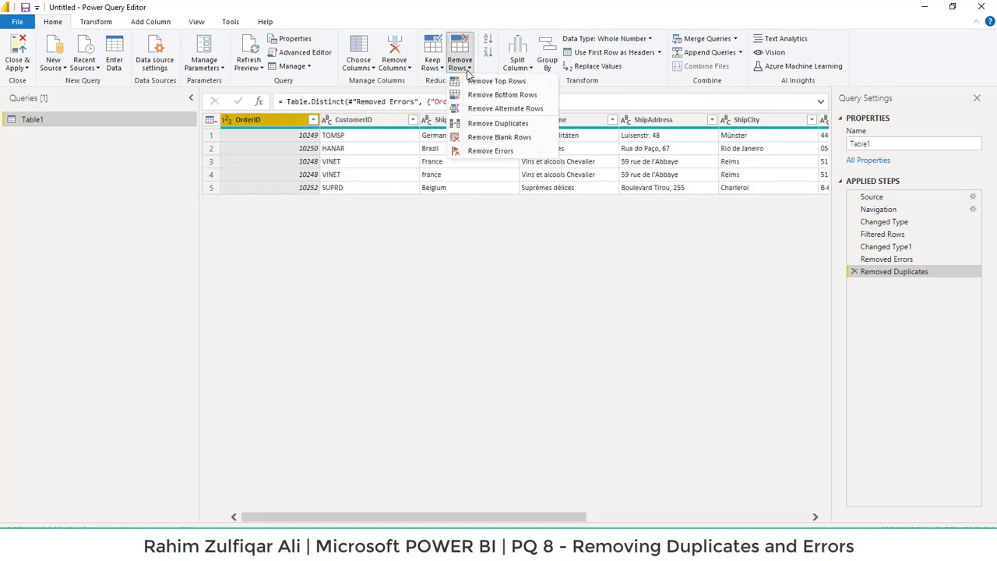
left_click(485, 123)
left_click_drag(481, 521, 779, 506)
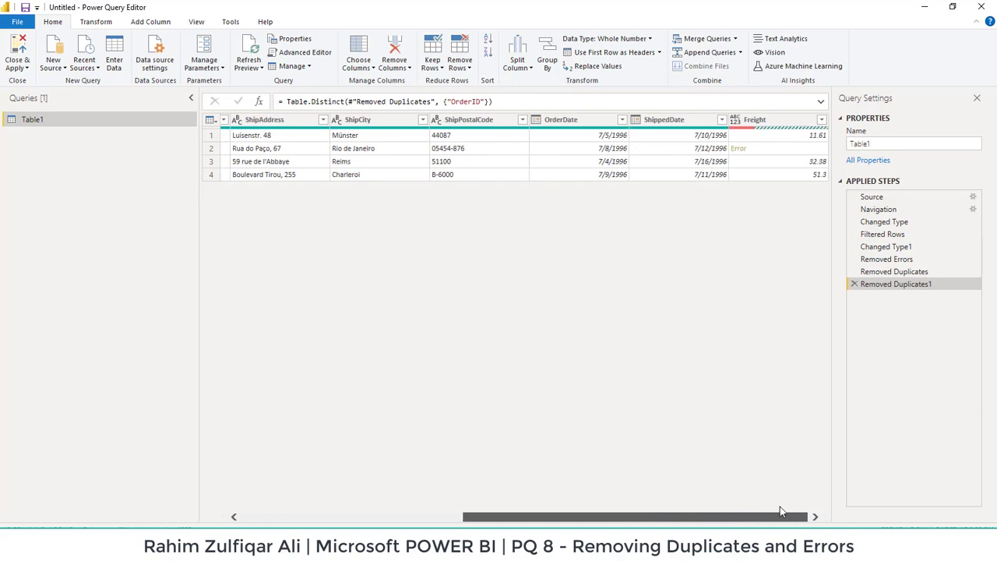
- Replace the Error in Freight row 2 with 0 using Replace Errors
left_click(781, 123)
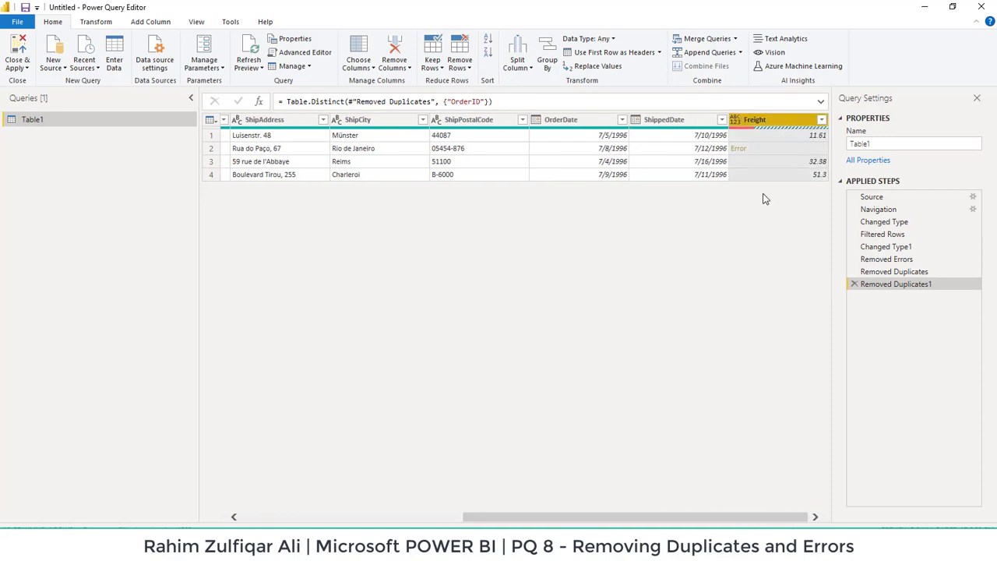
left_click(784, 151)
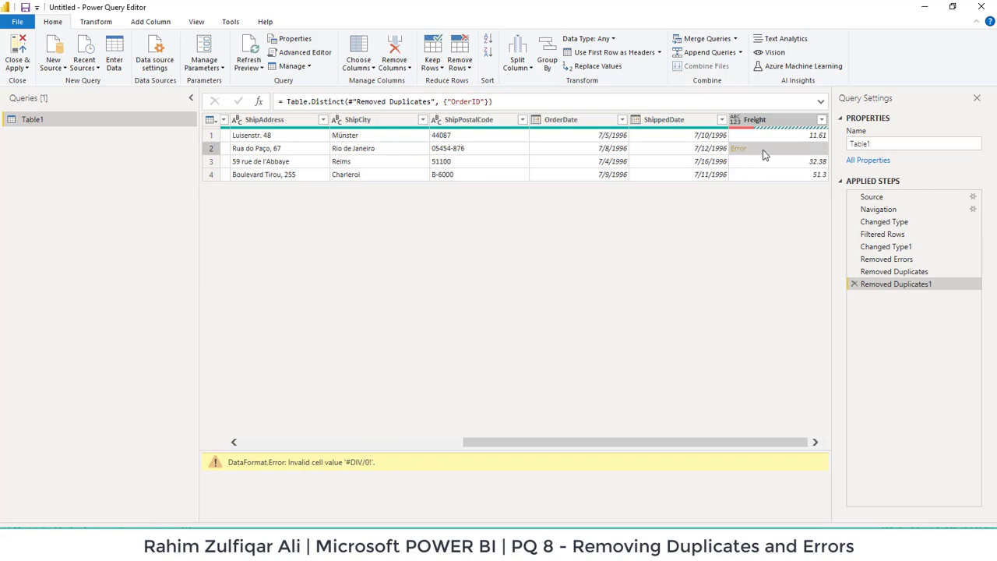
left_click(760, 121)
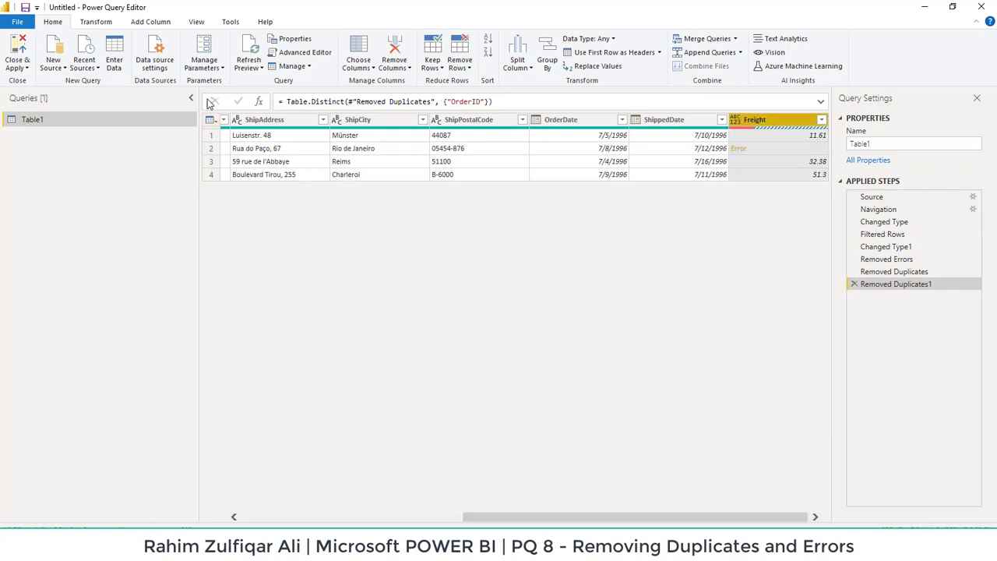
left_click(95, 22)
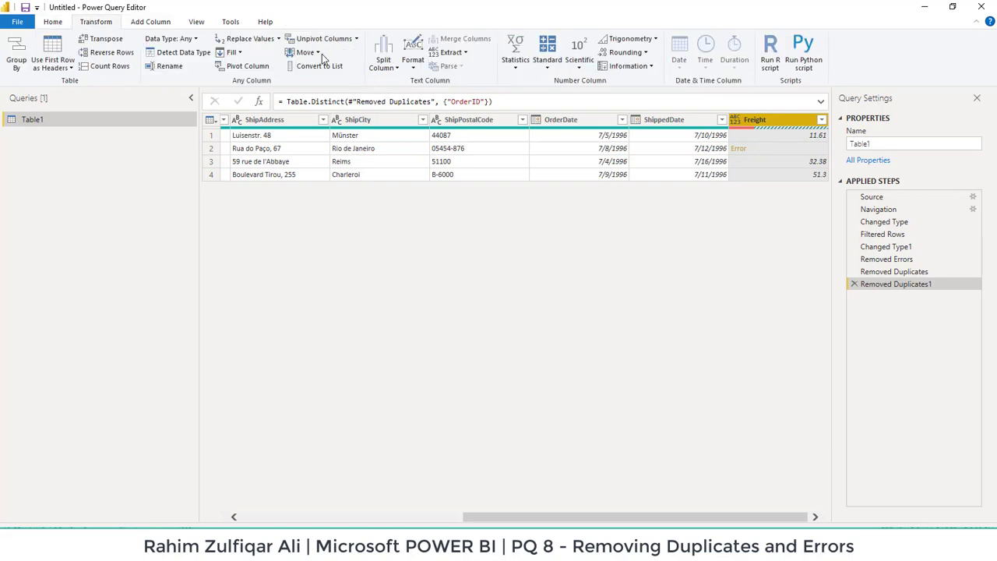
left_click(277, 39)
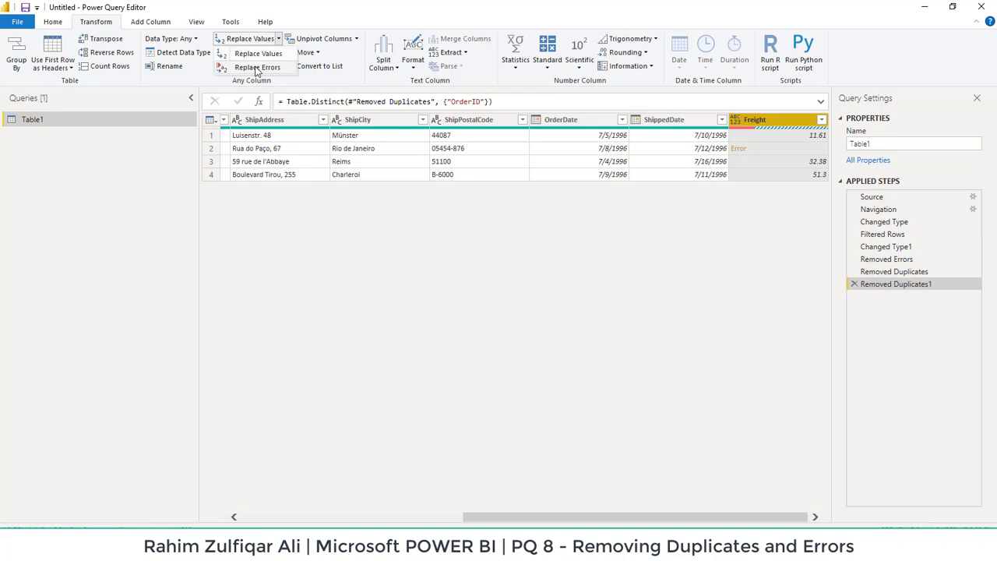
left_click(257, 67)
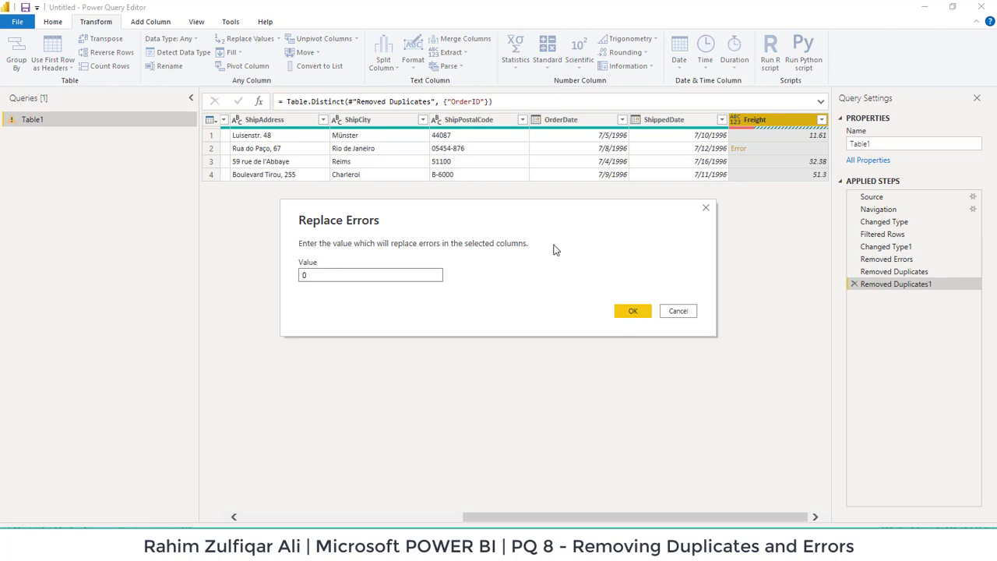
left_click(633, 311)
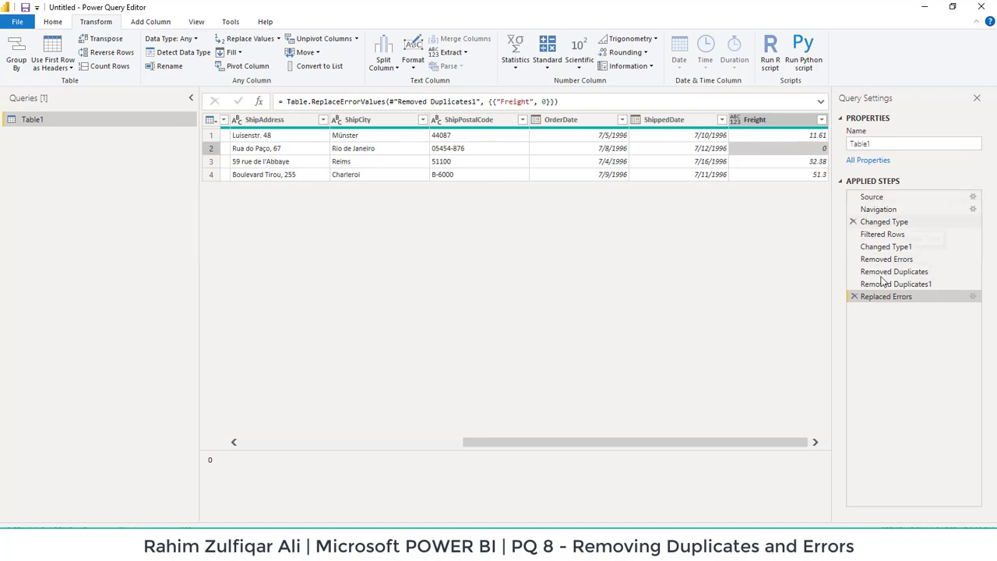
left_click(53, 23)
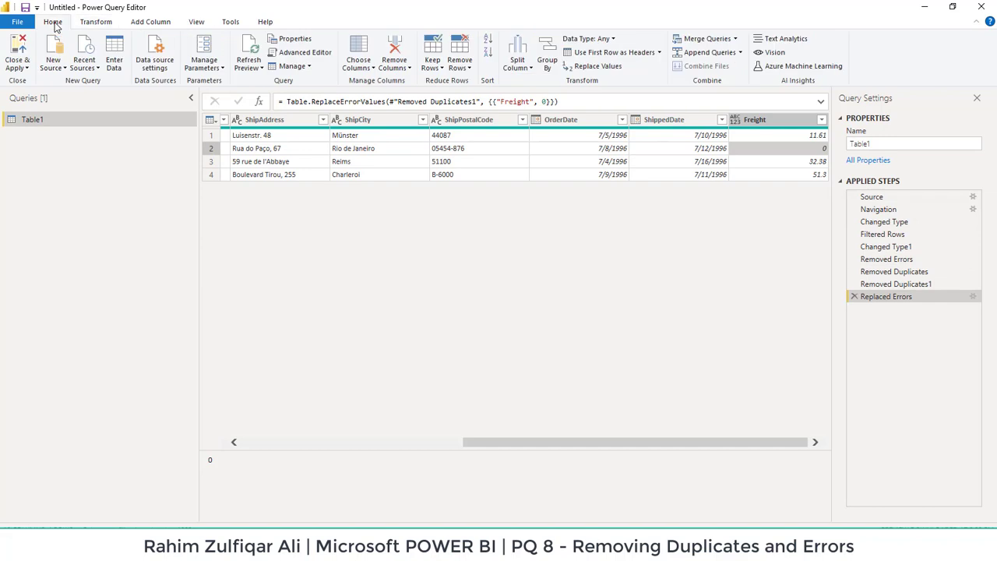